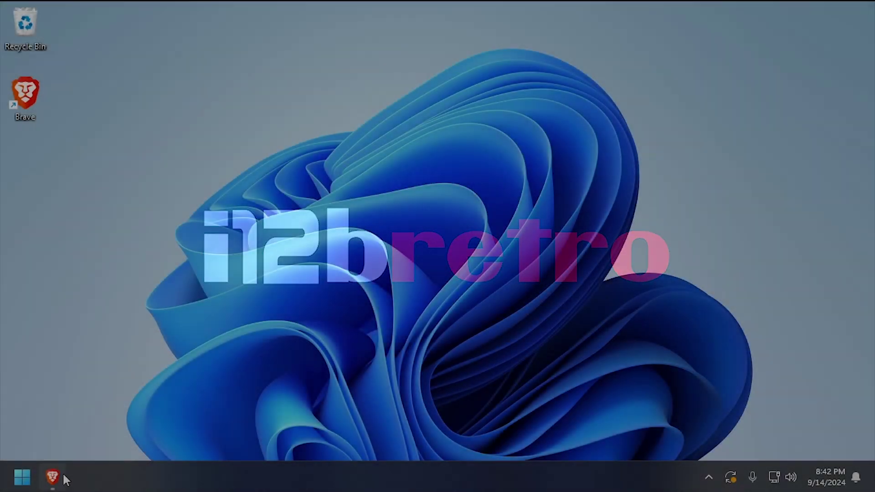
Save the v6.6 Debian 12 (Bookworm) XFCE desktop image for Amlogic S9xx boxes, then close the Armbian page.
click(53, 476)
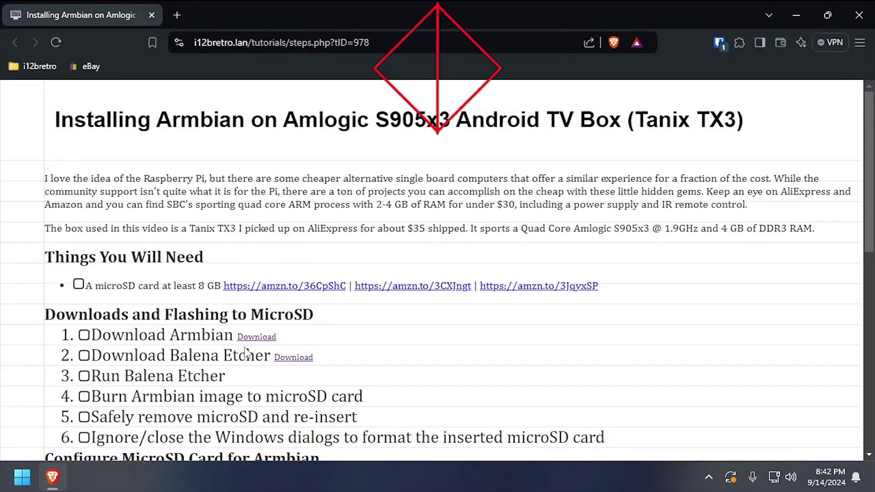
click(258, 337)
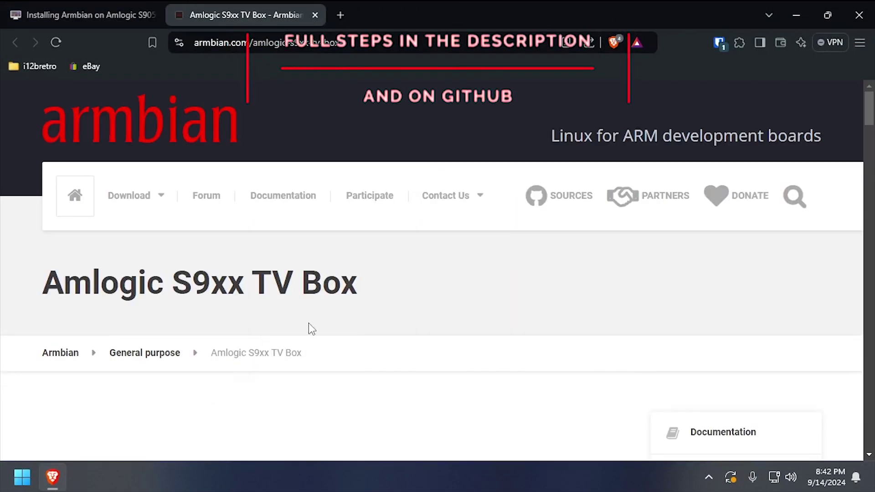
scroll(308, 324, down, 10)
scroll(150, 345, down, 15)
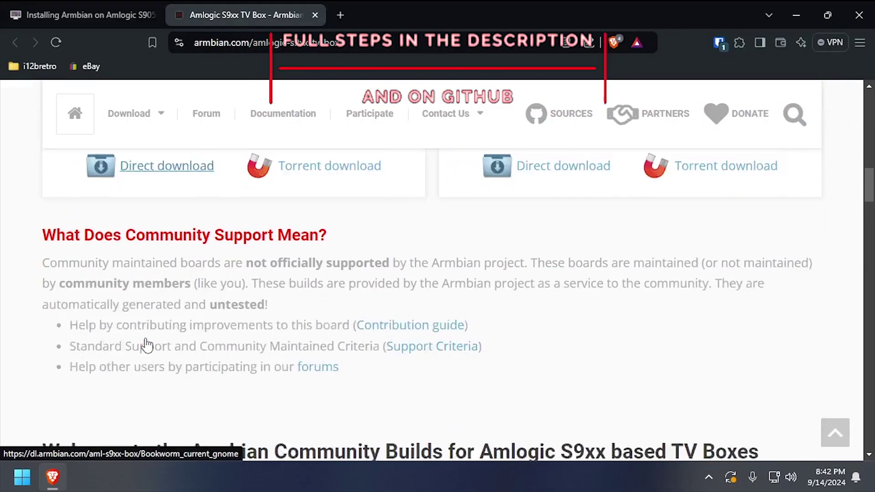
scroll(147, 345, down, 6)
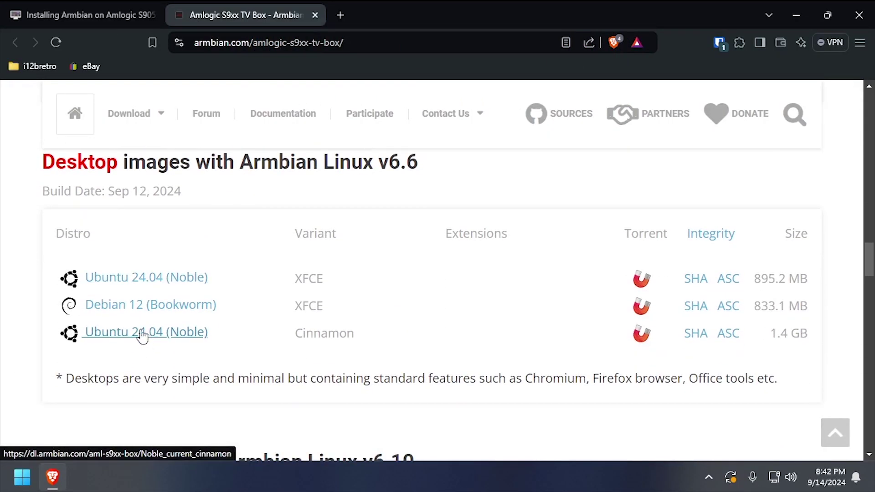
click(185, 310)
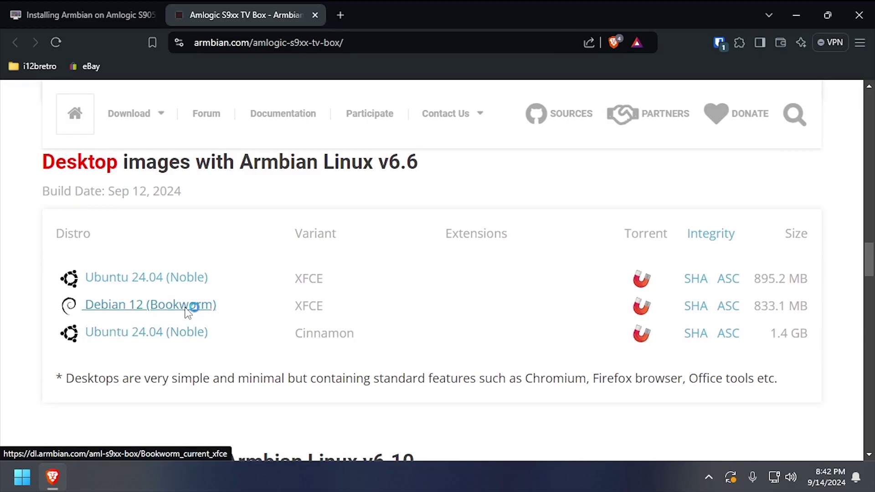
click(517, 352)
click(255, 22)
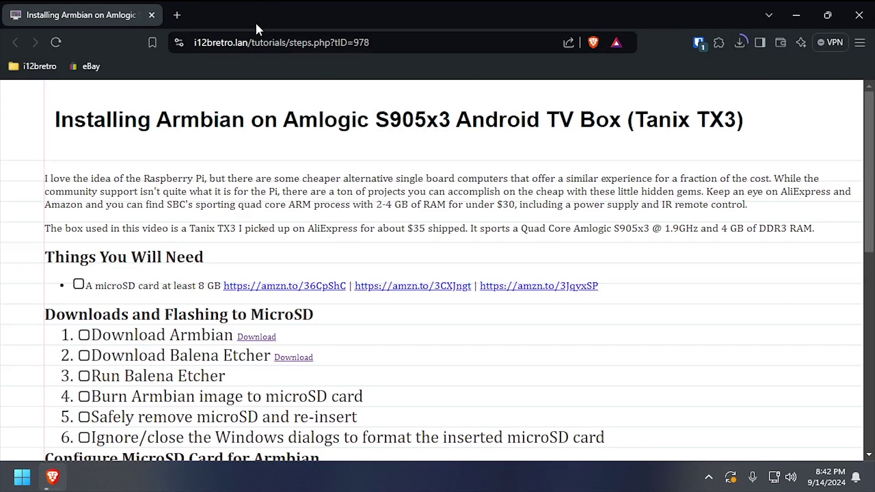
Save balenaEtcher-win32-x64-1.19.21.zip from the v1.19.21 GitHub release assets, then close the page.
click(303, 357)
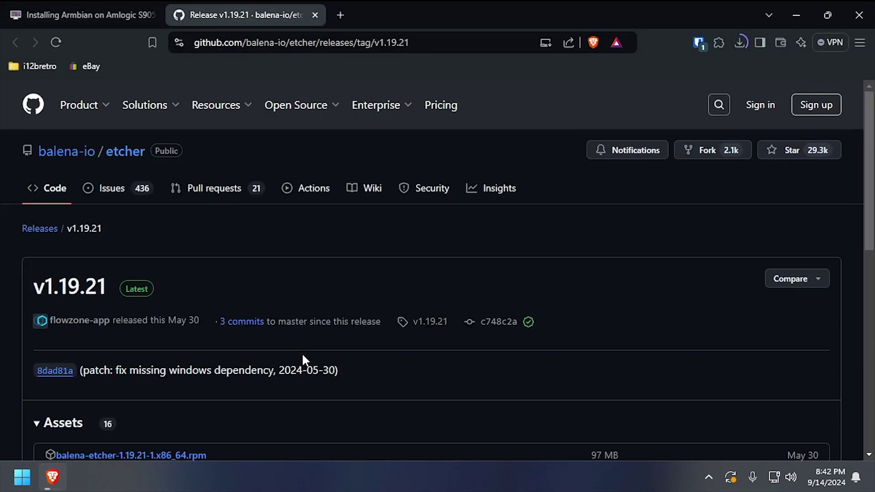
scroll(303, 359, down, 8)
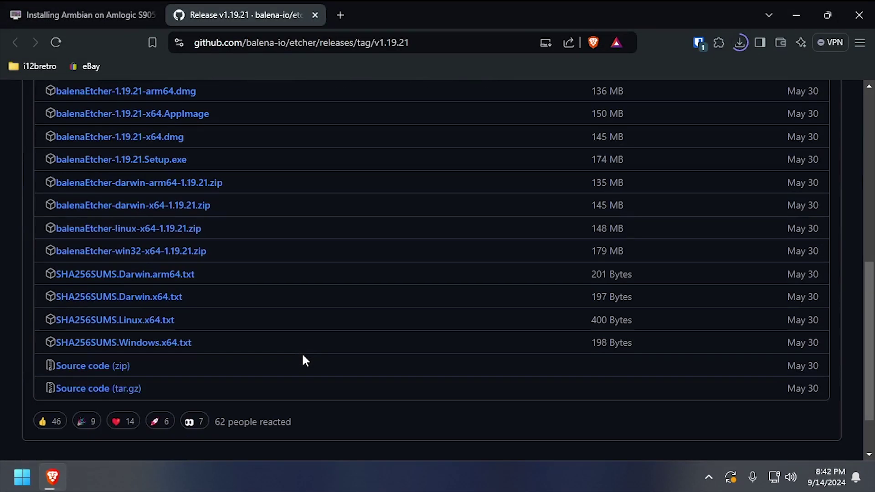
click(172, 251)
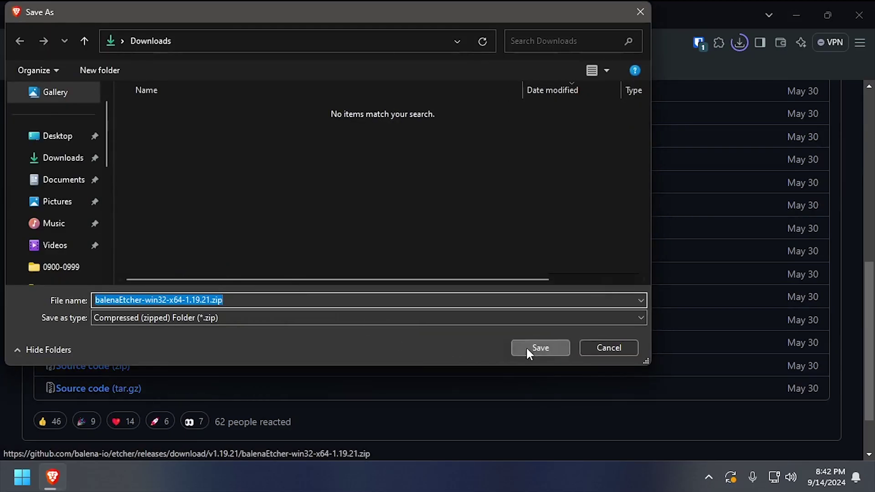
click(528, 348)
key(ctrl+w)
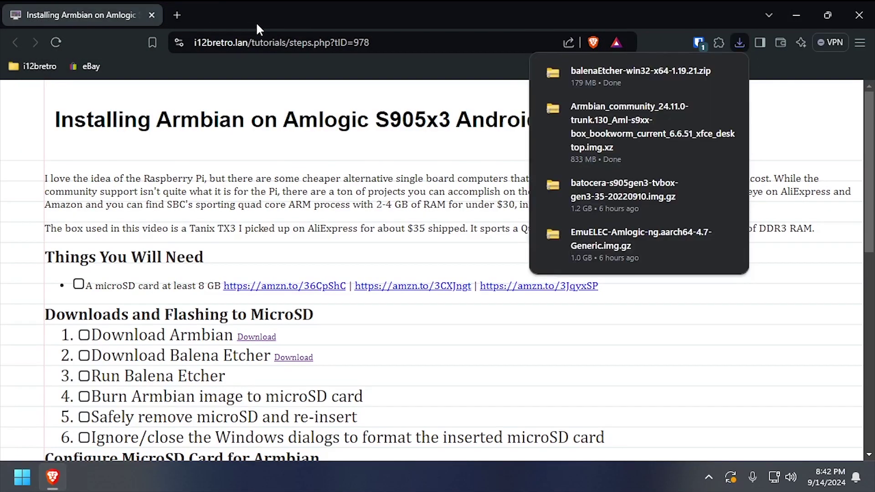
Extract balenaEtcher-win32-x64-1.19.21.zip in Downloads and run balenaEtcher.exe from the new folder.
click(700, 70)
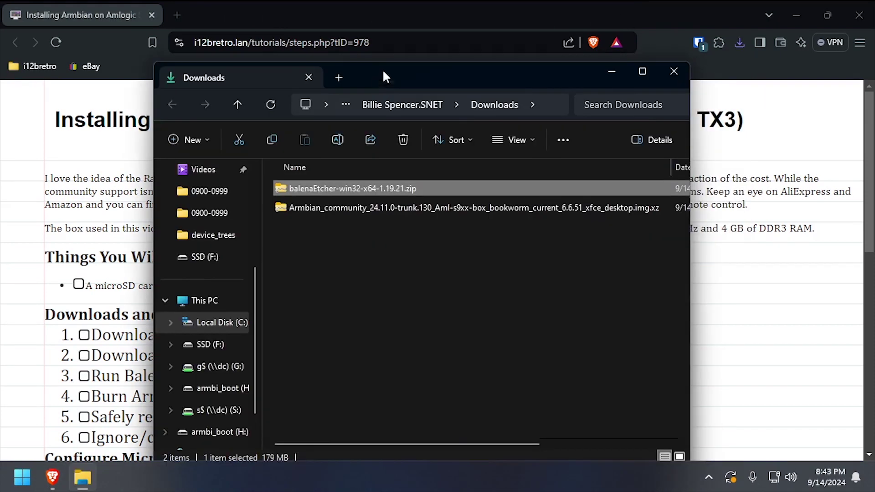
drag(381, 76, 382, 53)
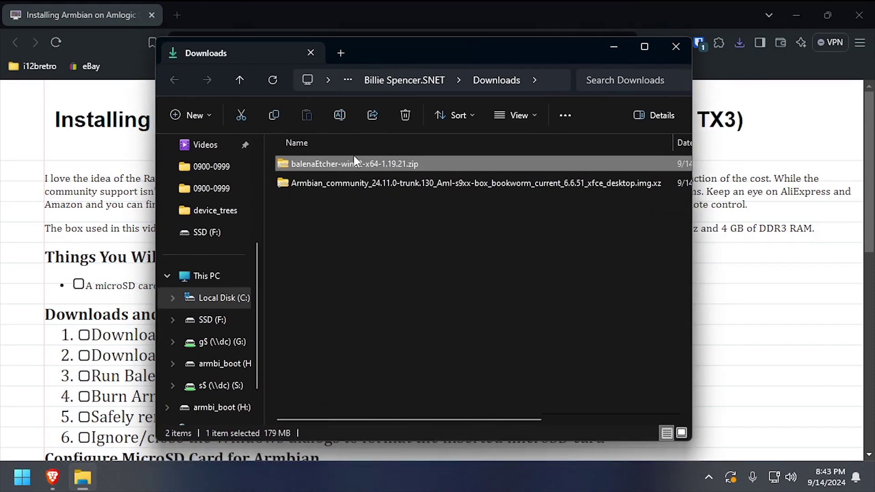
right_click(353, 165)
click(390, 165)
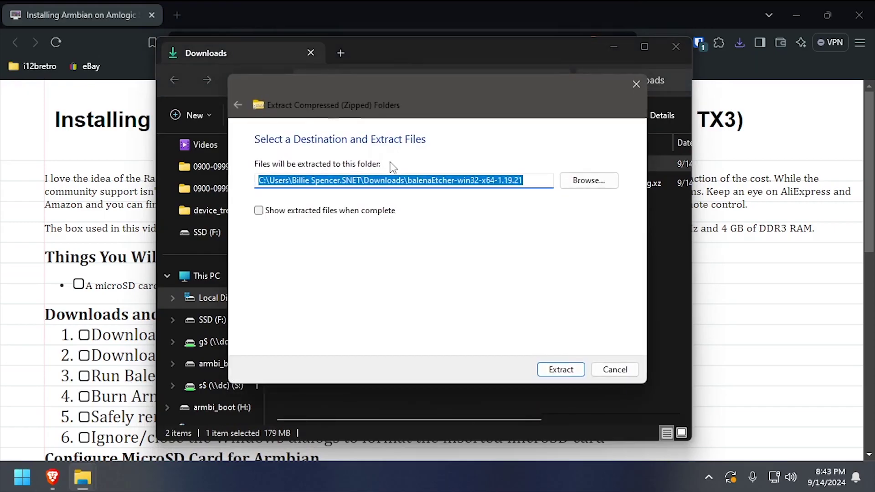
click(564, 367)
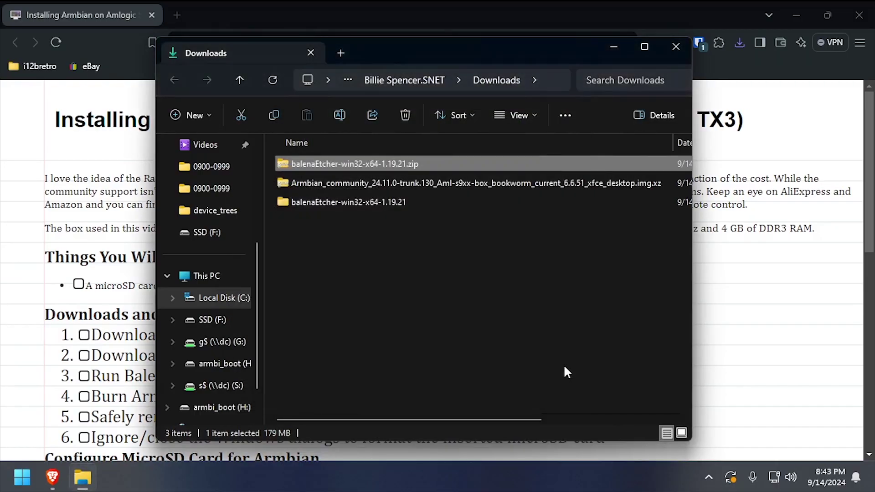
double_click(357, 202)
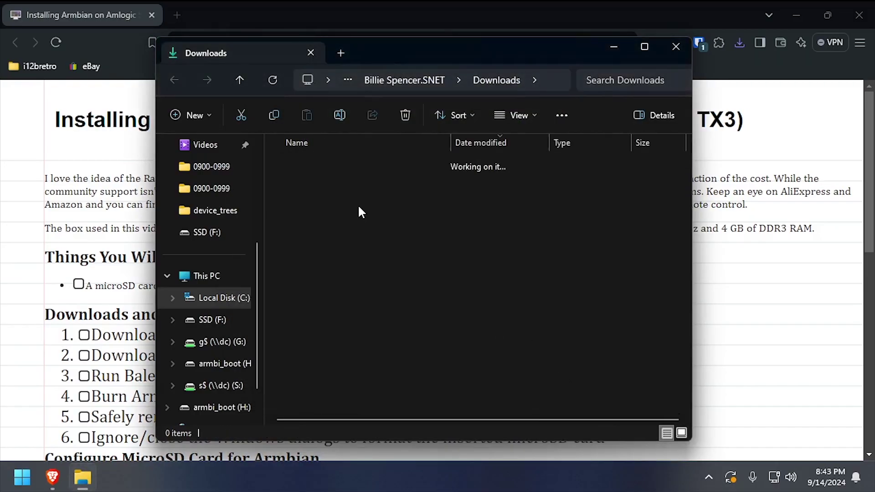
double_click(318, 240)
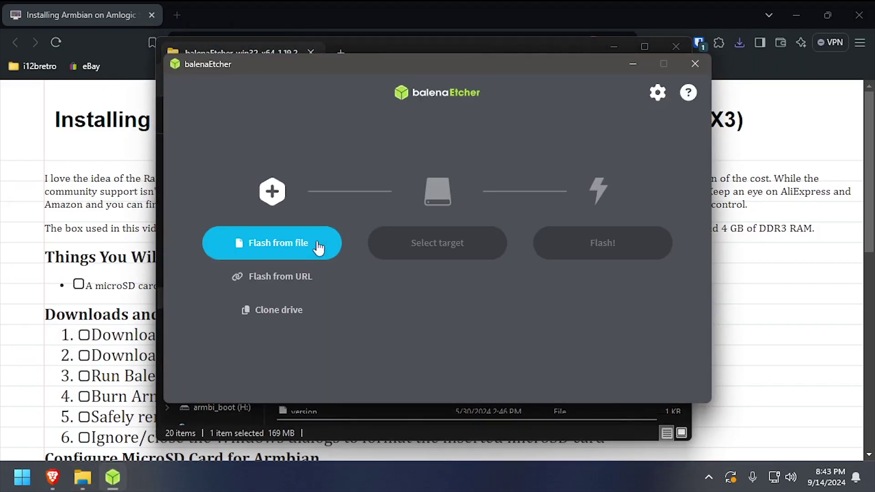
Flash the Armbian Bookworm image to the 31.7 GB Generic USB device, skipping validation.
click(317, 244)
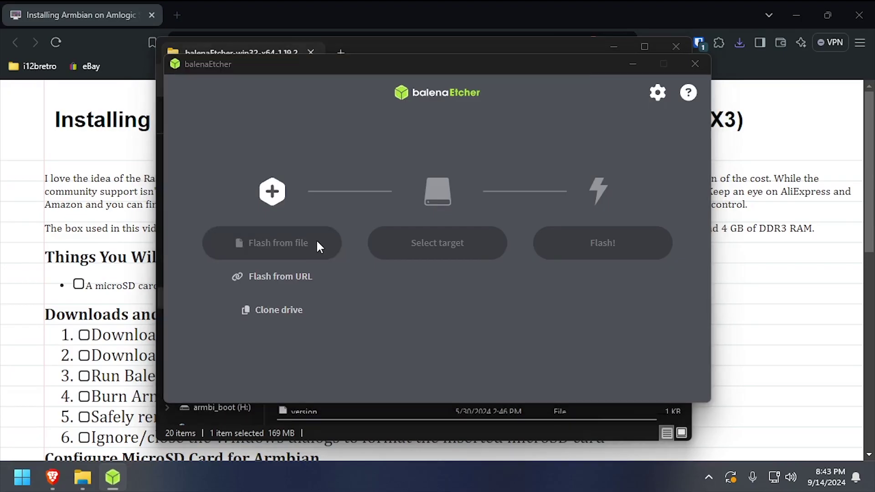
double_click(354, 229)
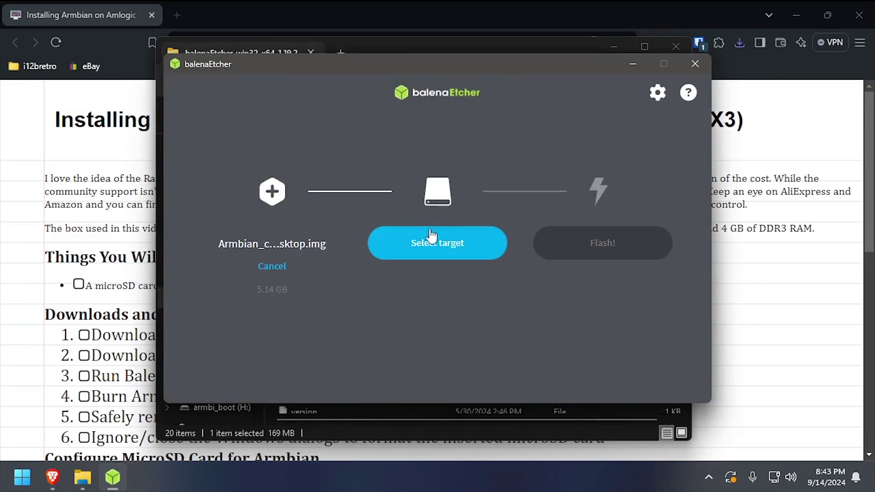
click(431, 236)
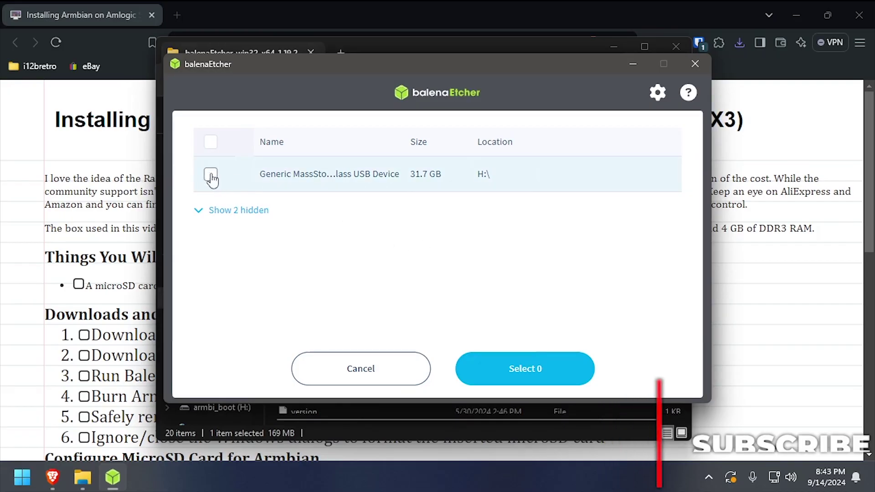
click(211, 176)
click(525, 368)
click(625, 256)
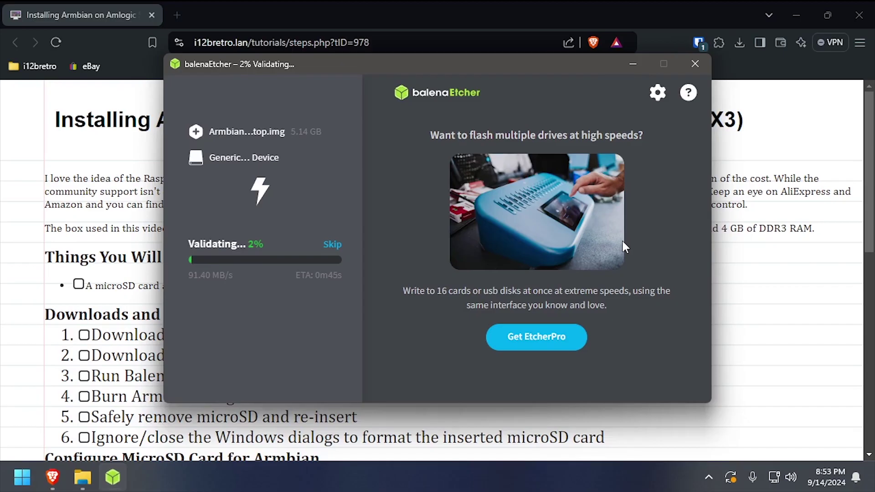
click(332, 244)
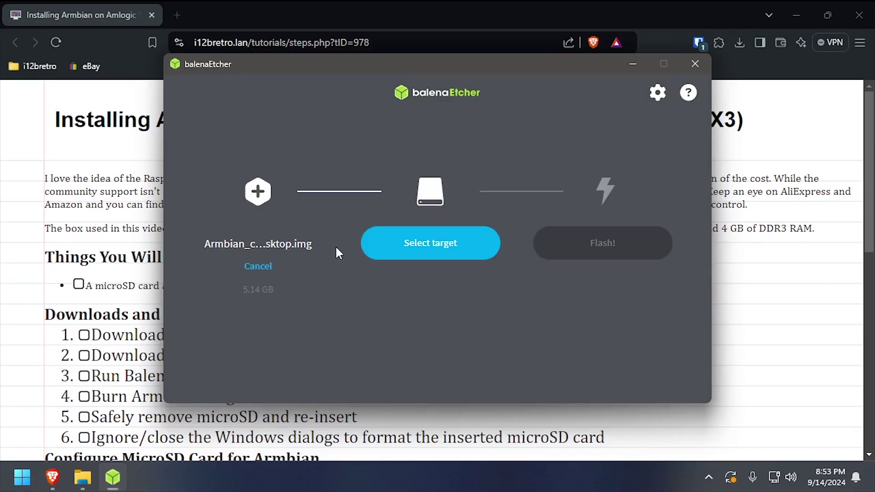
Close balenaEtcher and show the drives under This PC in File Explorer.
click(694, 64)
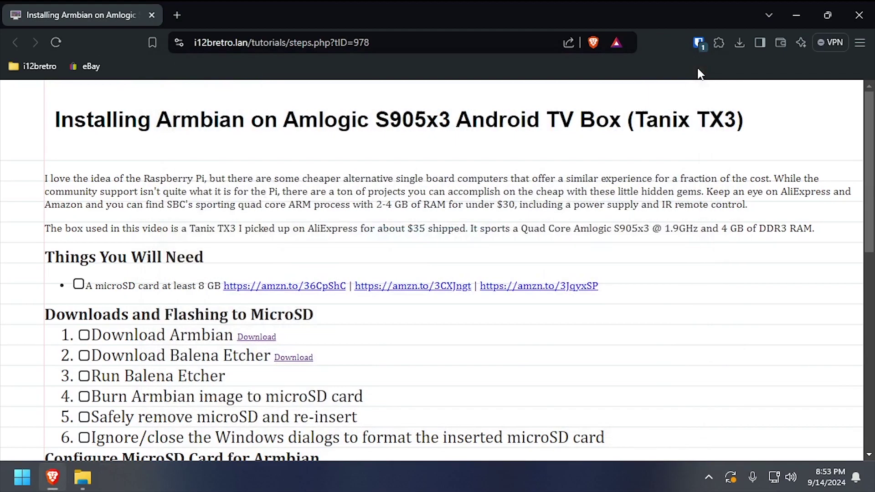
click(83, 478)
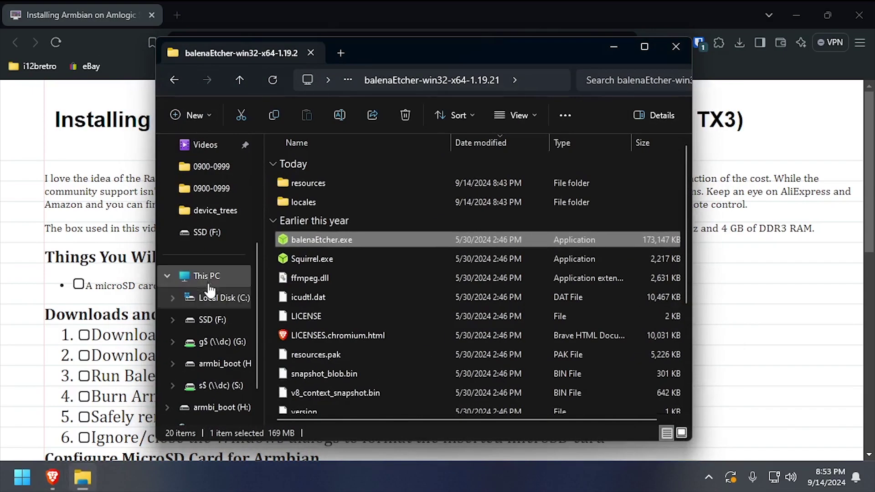
click(208, 277)
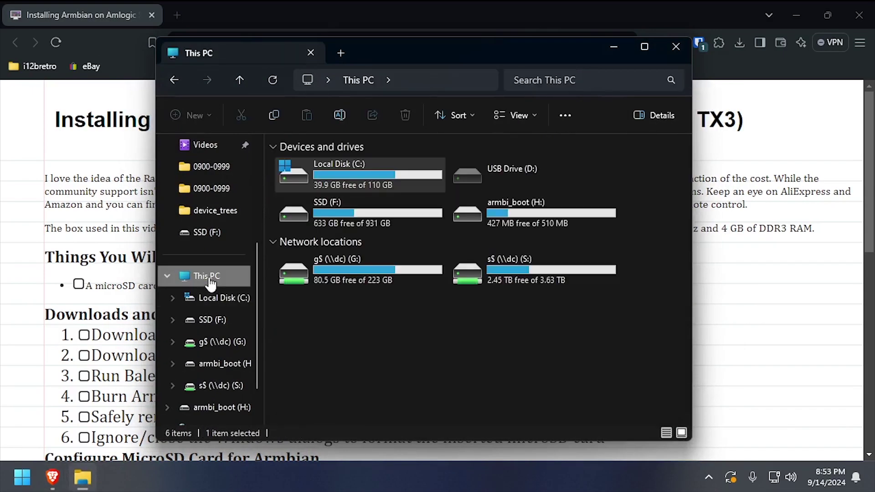
On armbi_boot (H:), duplicate u-boot-s905x3 and rename the copy to u-boot.ext.
double_click(507, 216)
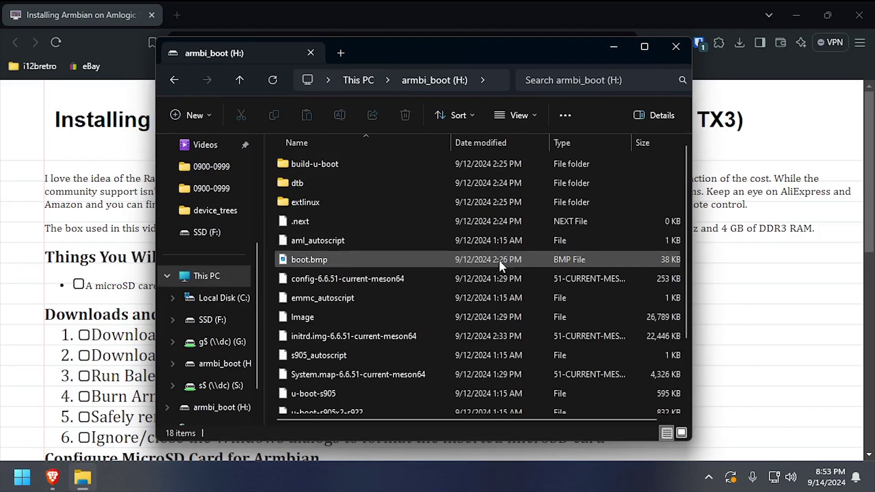
scroll(498, 258, down, 1)
click(326, 348)
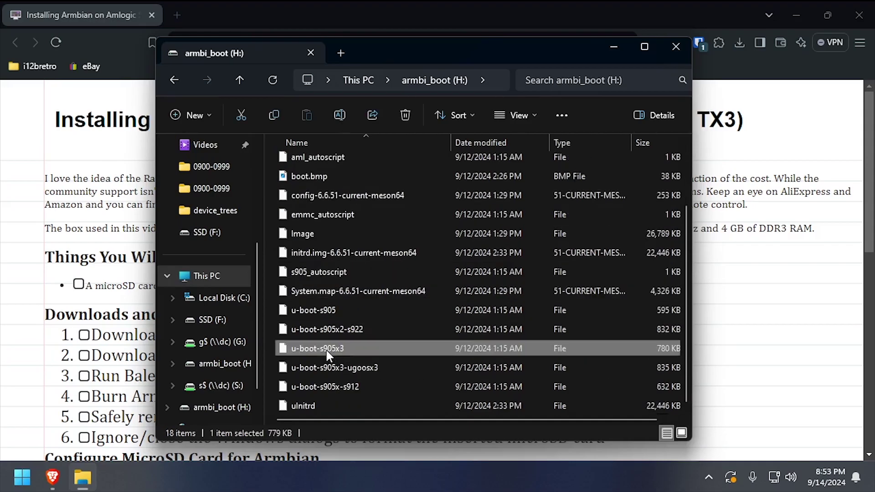
right_click(326, 349)
click(368, 363)
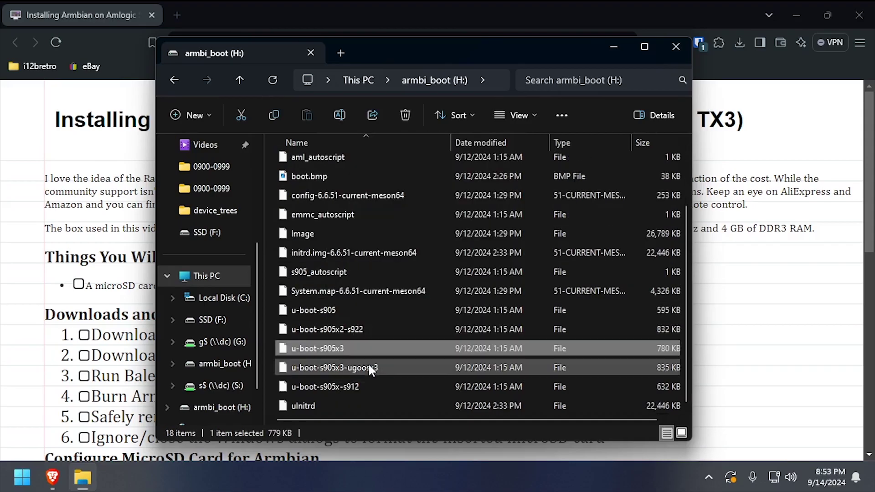
right_click(271, 349)
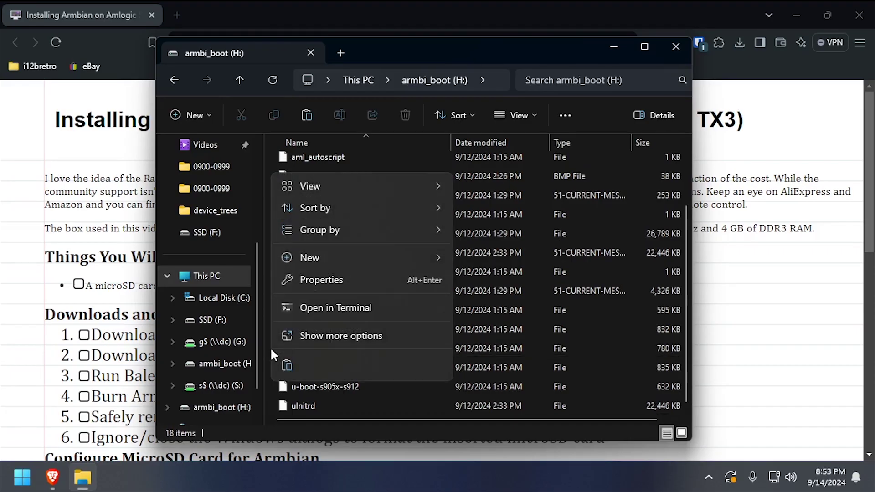
click(287, 364)
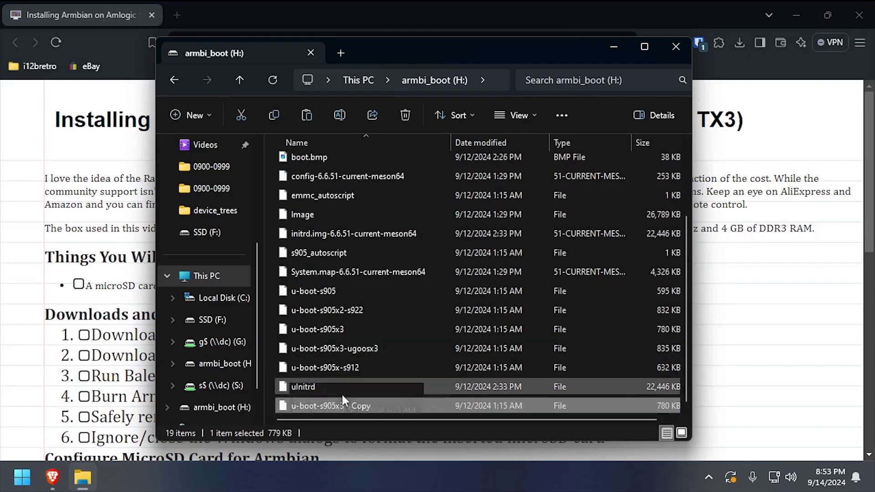
click(325, 407)
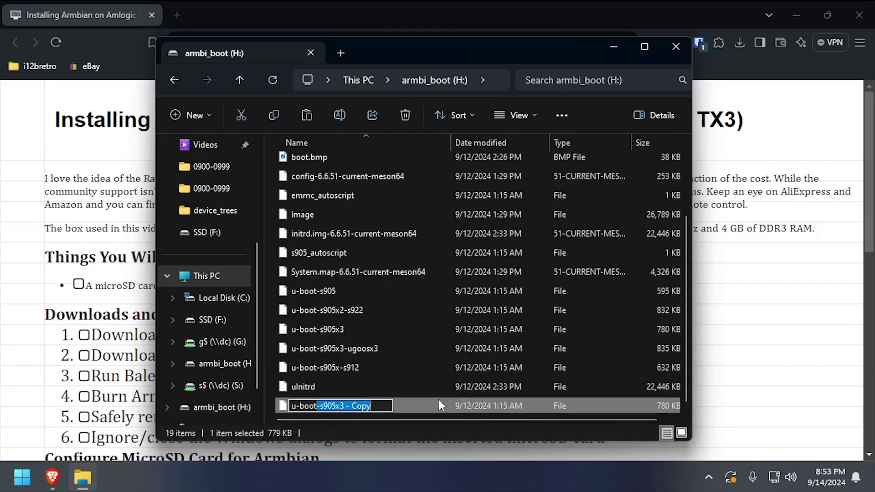
text(u-boot.ext)
key(Return)
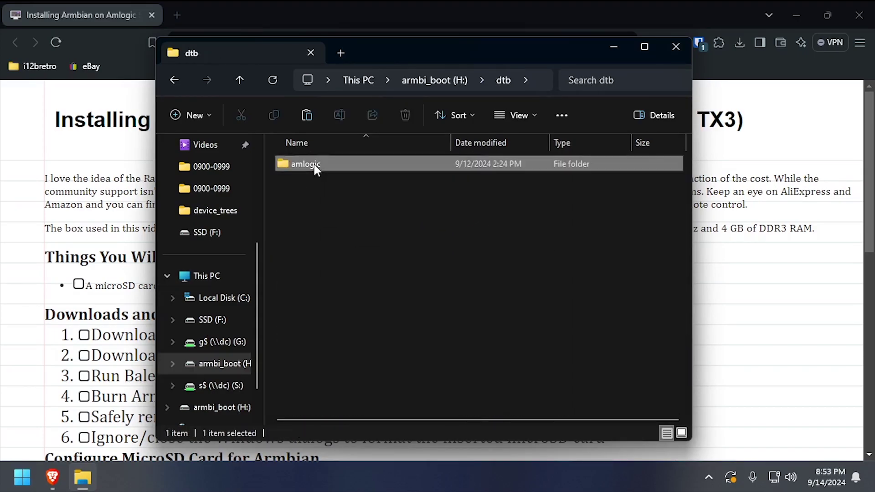
Copy the file name meson-sm1-x96-air.dtb from the dtb\amlogic folder.
double_click(312, 165)
scroll(375, 294, down, 8)
scroll(376, 296, down, 10)
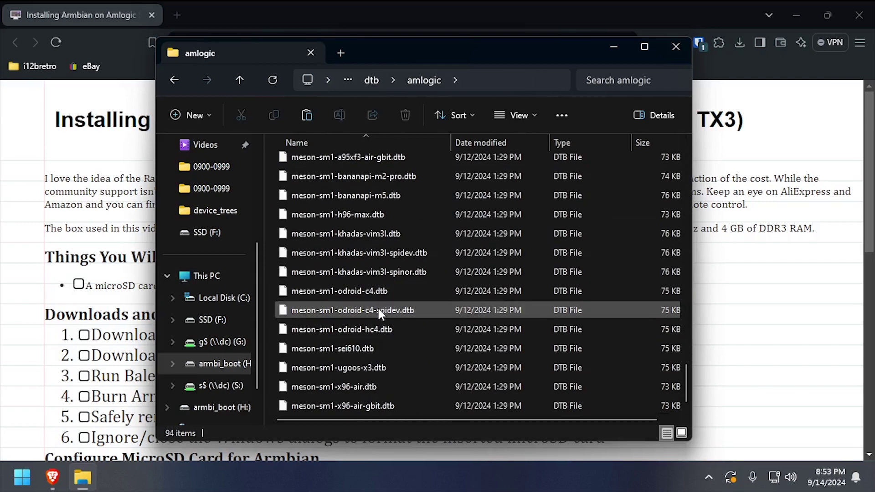
click(342, 386)
click(342, 385)
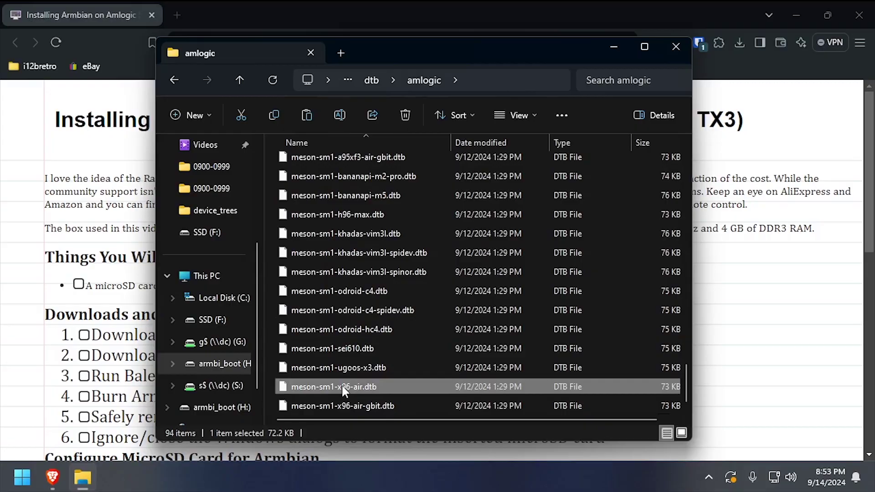
key(ctrl+c)
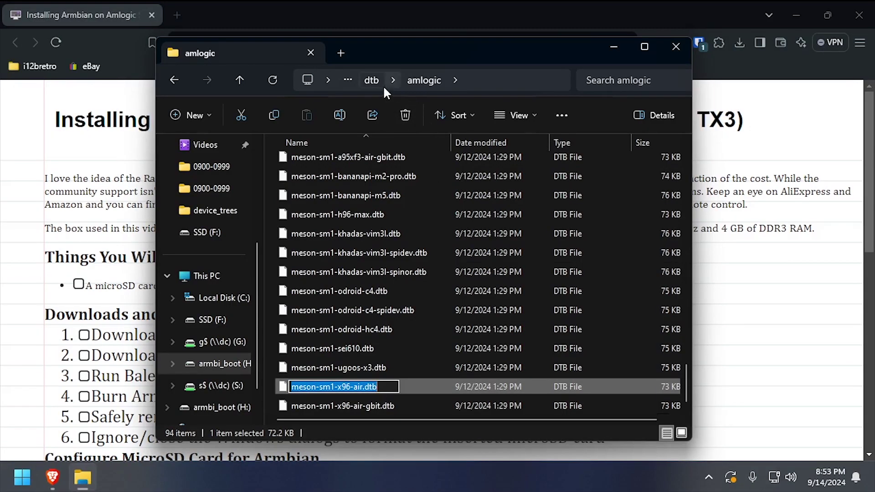
Open extlinux\extlinux.conf from the drive root in Notepad++.
click(375, 81)
click(431, 80)
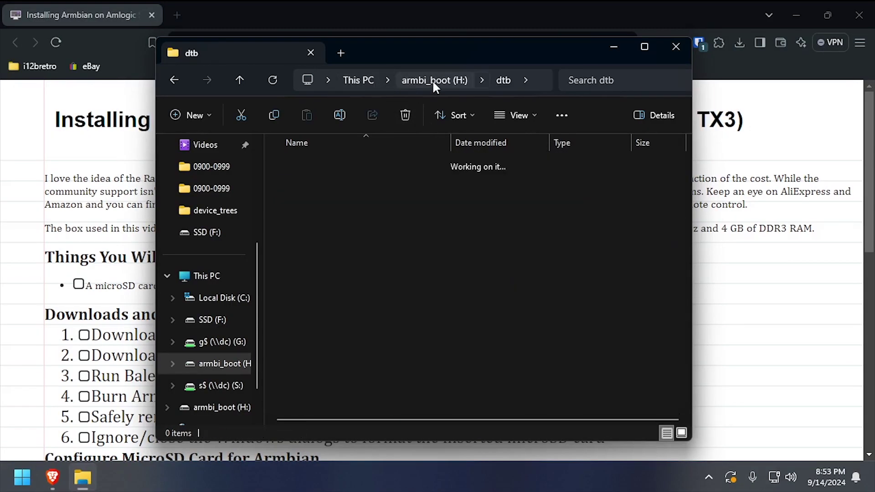
double_click(329, 201)
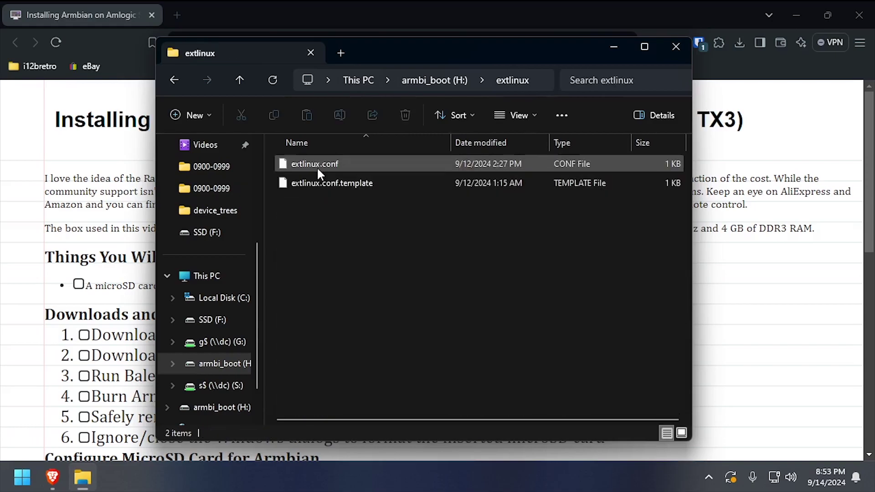
click(316, 166)
right_click(316, 166)
click(367, 372)
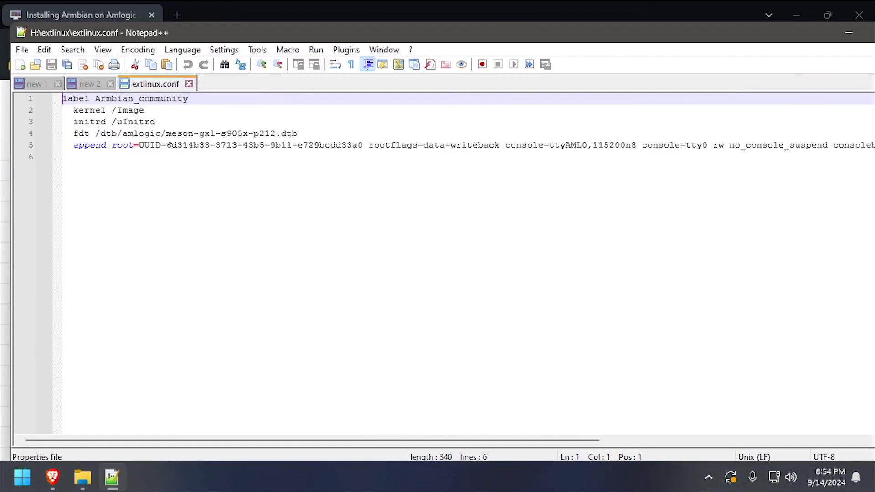
Replace meson-gxl-s905x-p212.dtb with meson-sm1-x96-air.dtb on the fdt line and save extlinux.conf.
click(167, 134)
drag(166, 136, 298, 133)
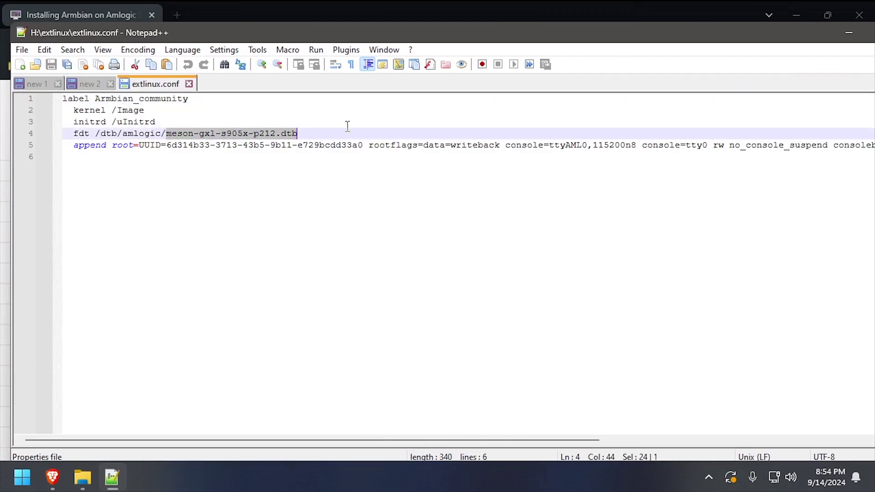
key(ctrl+v)
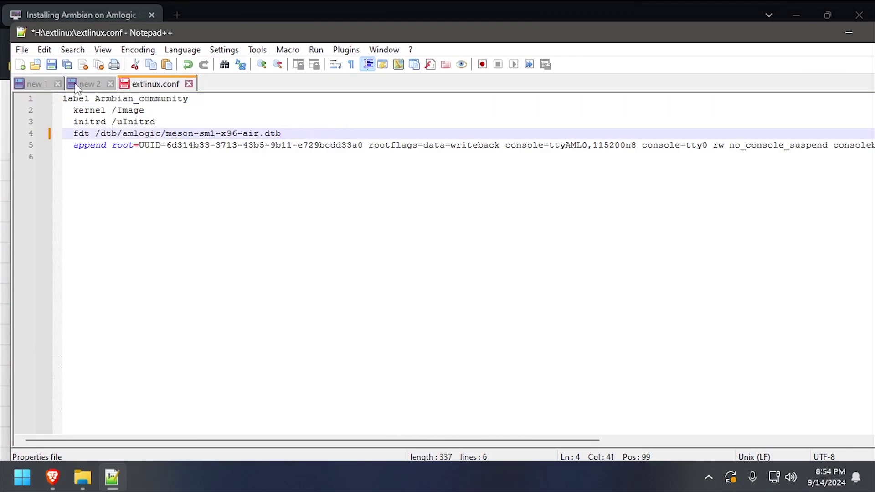
click(52, 65)
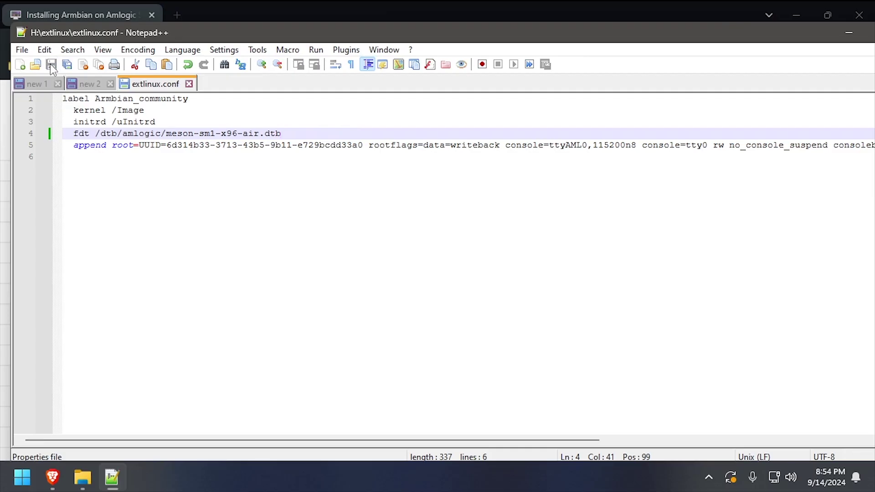
Close Notepad++ and safely eject the armbi_boot drive from This PC.
click(848, 33)
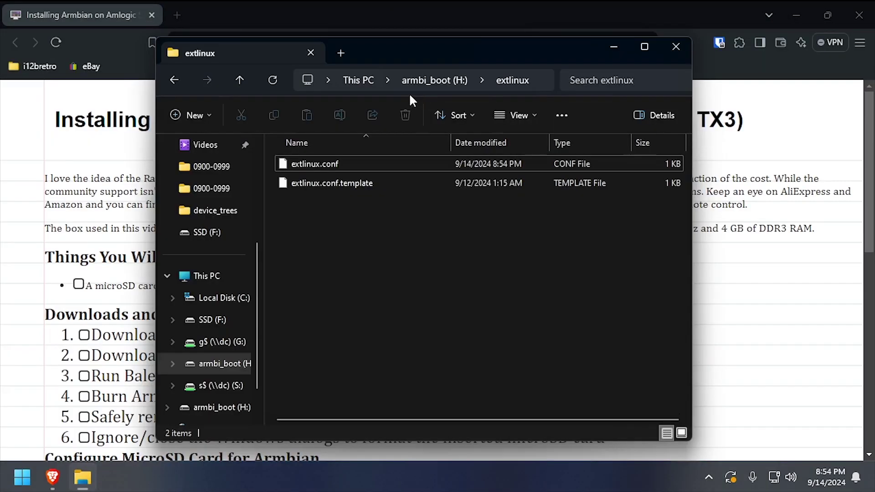
click(367, 82)
right_click(527, 216)
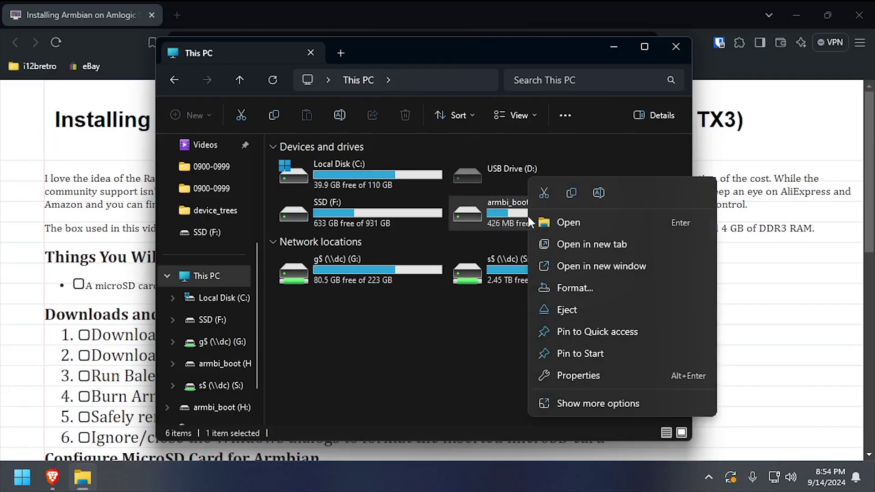
click(565, 305)
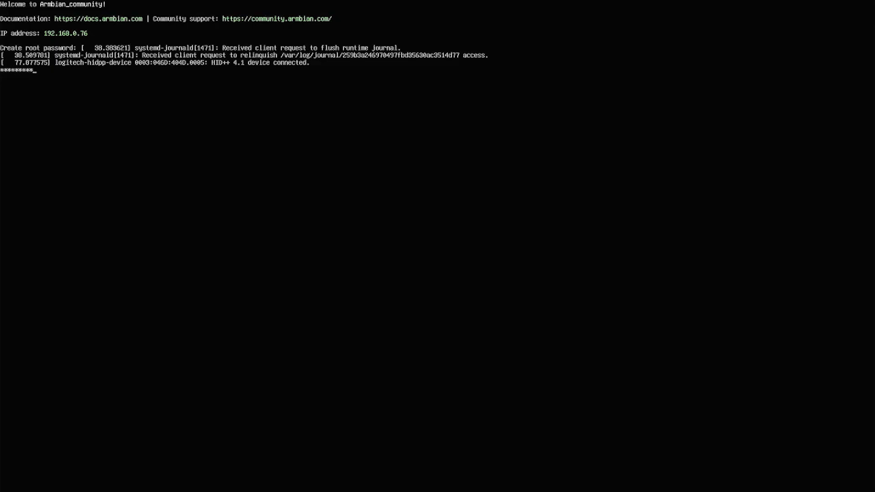
Confirm the new root password and choose bash as the default shell.
key(Return)
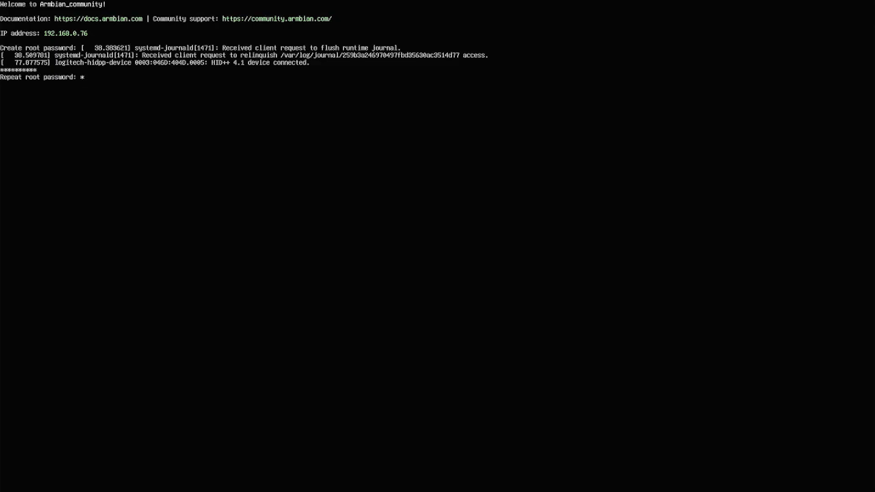
text(**********)
key(Return)
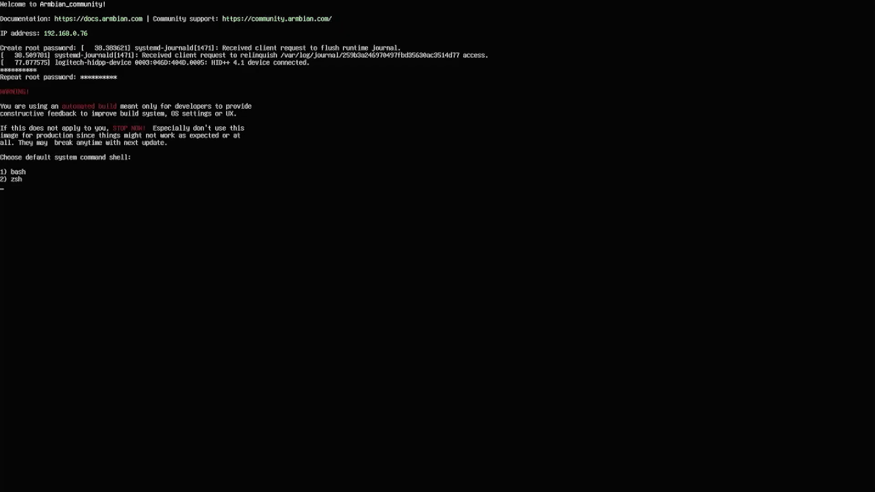
key(Return)
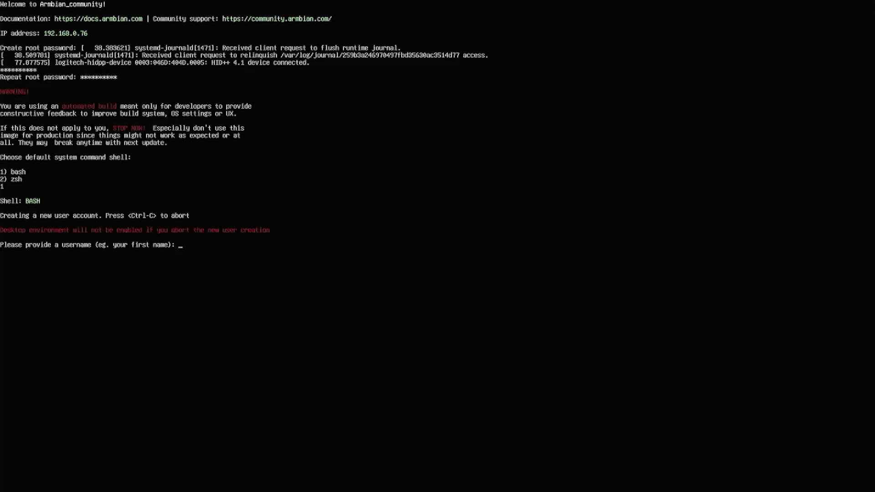
Create the new user account, entering a username and its password twice.
text(i12bretro)
key(Return)
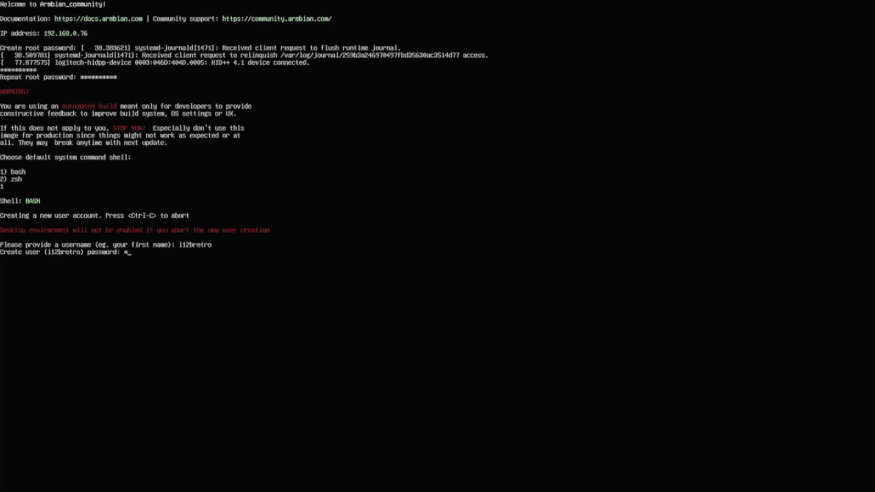
text(**********)
key(Return)
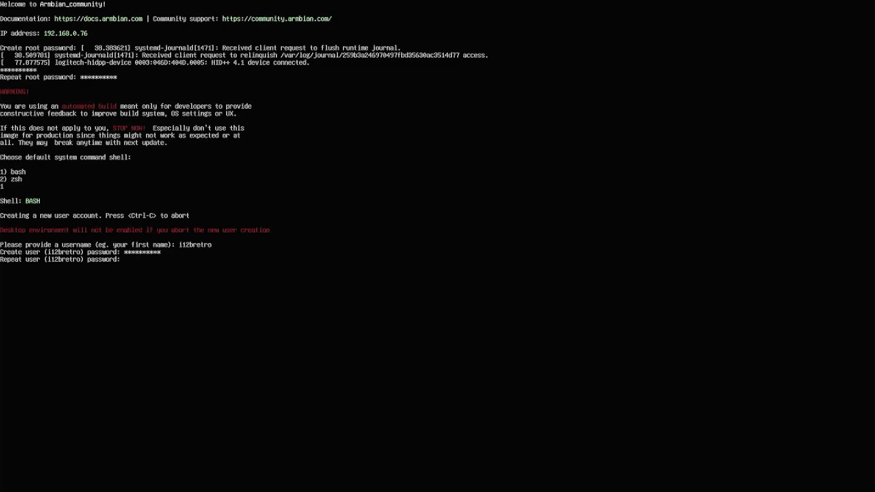
text(*******)
key(Return)
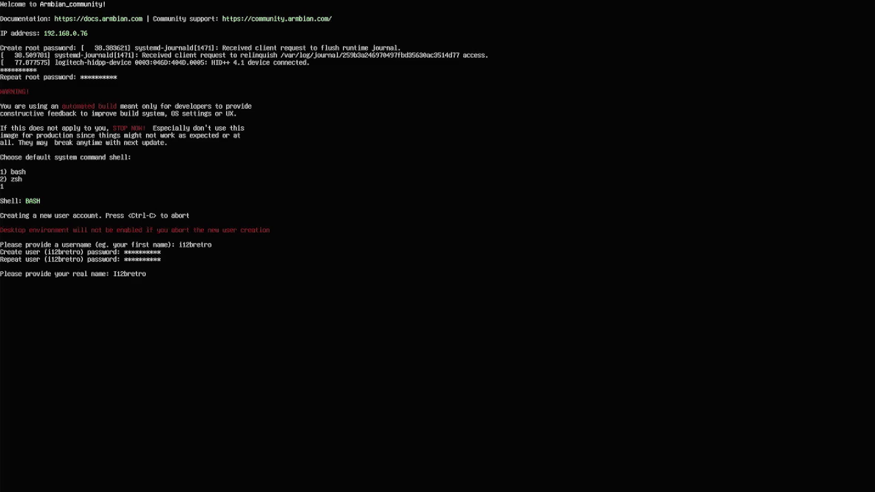